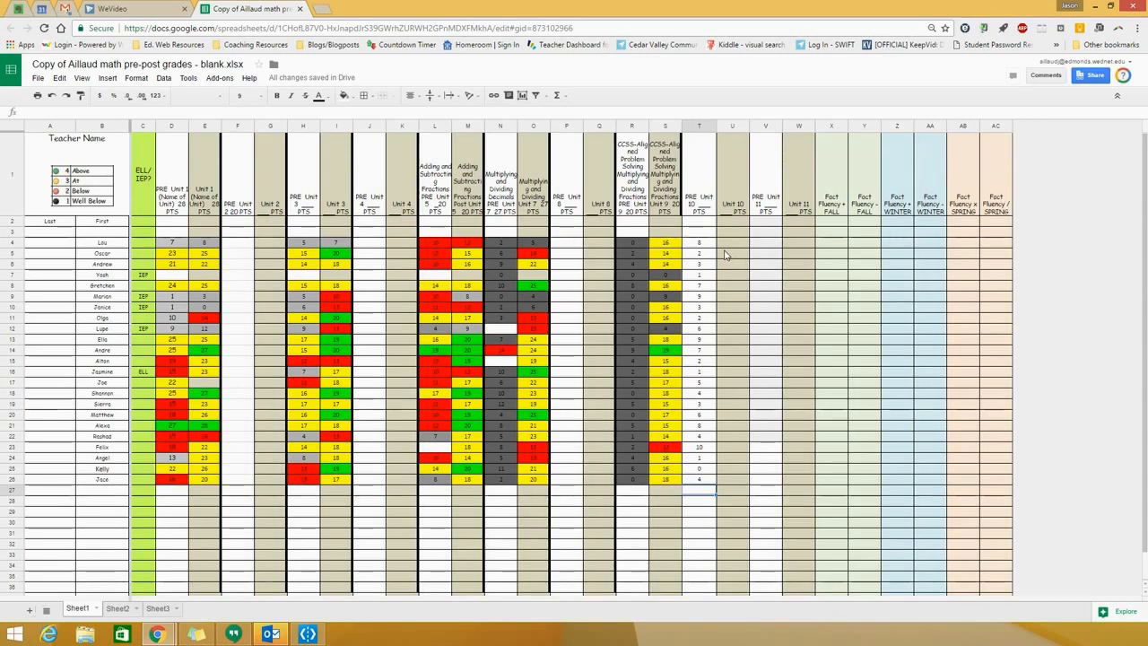
Enter 4 as the last PRE Unit 10 score in T26 and open conditional formatting for the range T4:U26
text(4)
key(Return)
drag(699, 243, 737, 485)
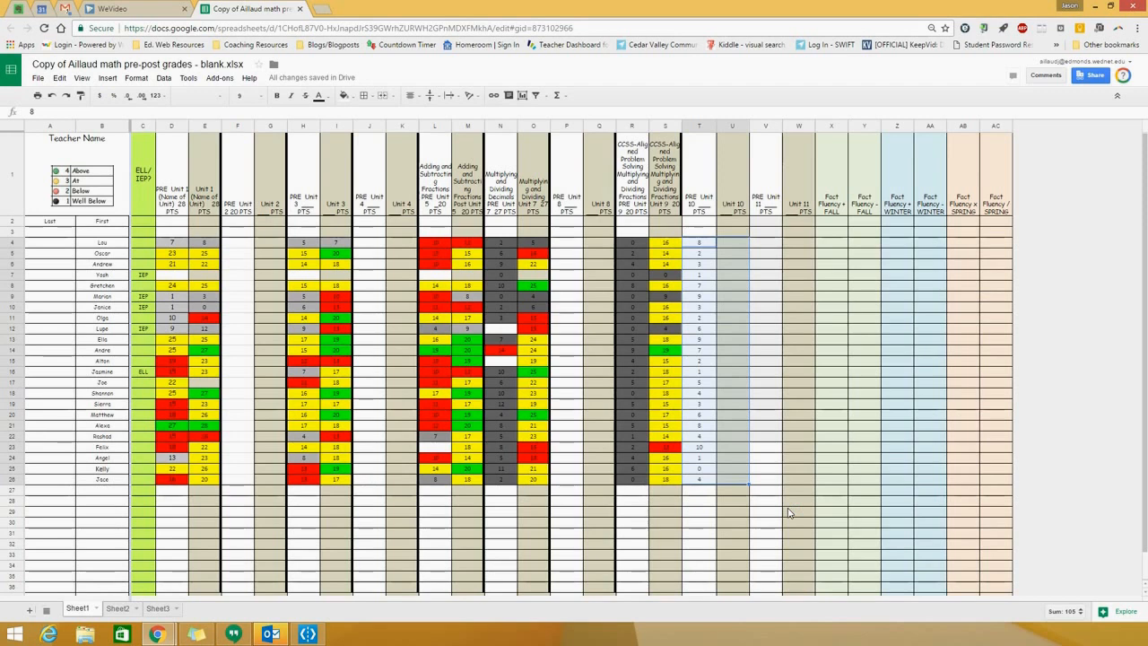
click(136, 80)
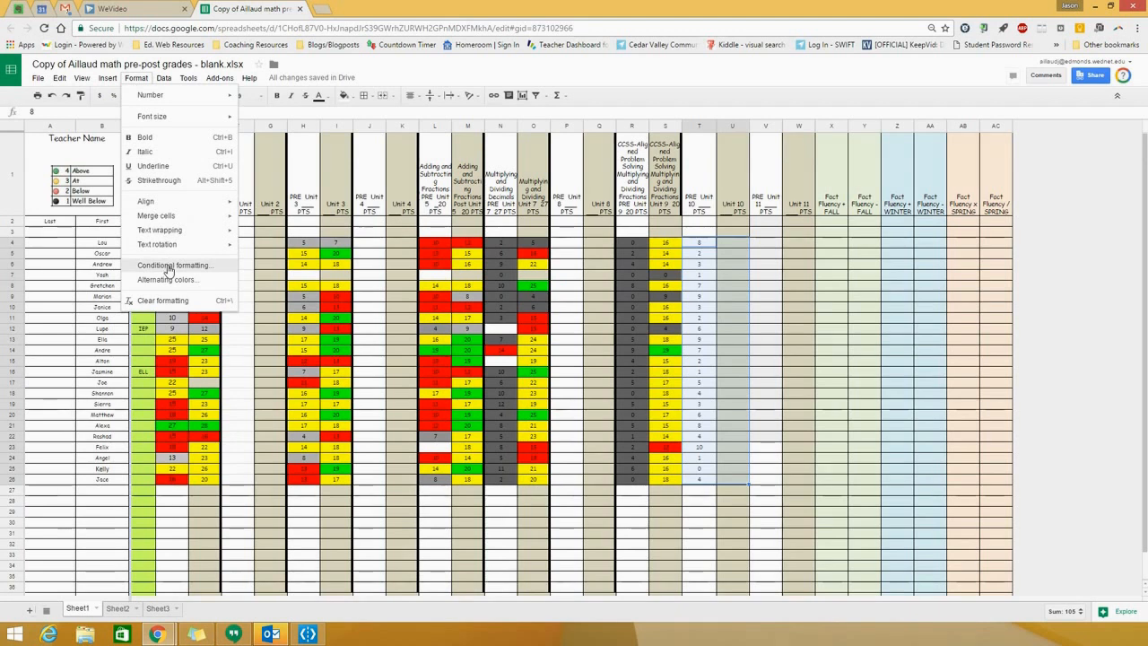
click(171, 265)
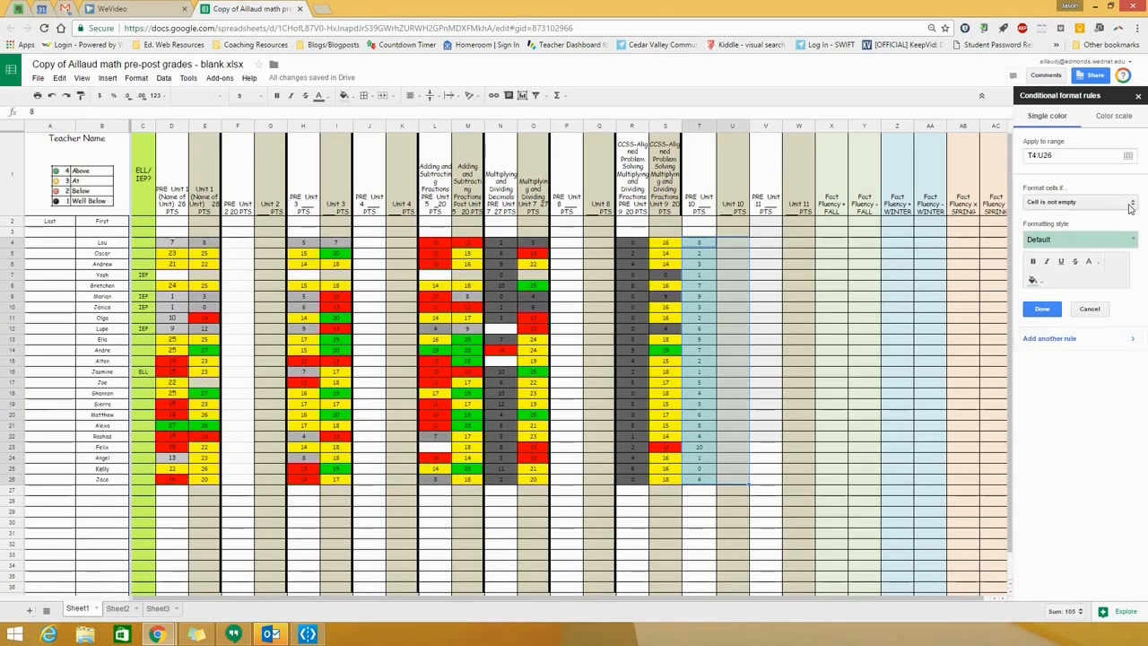
Define a rule for T4:U26 that fills cells greater than or equal to 9 with green
click(1130, 205)
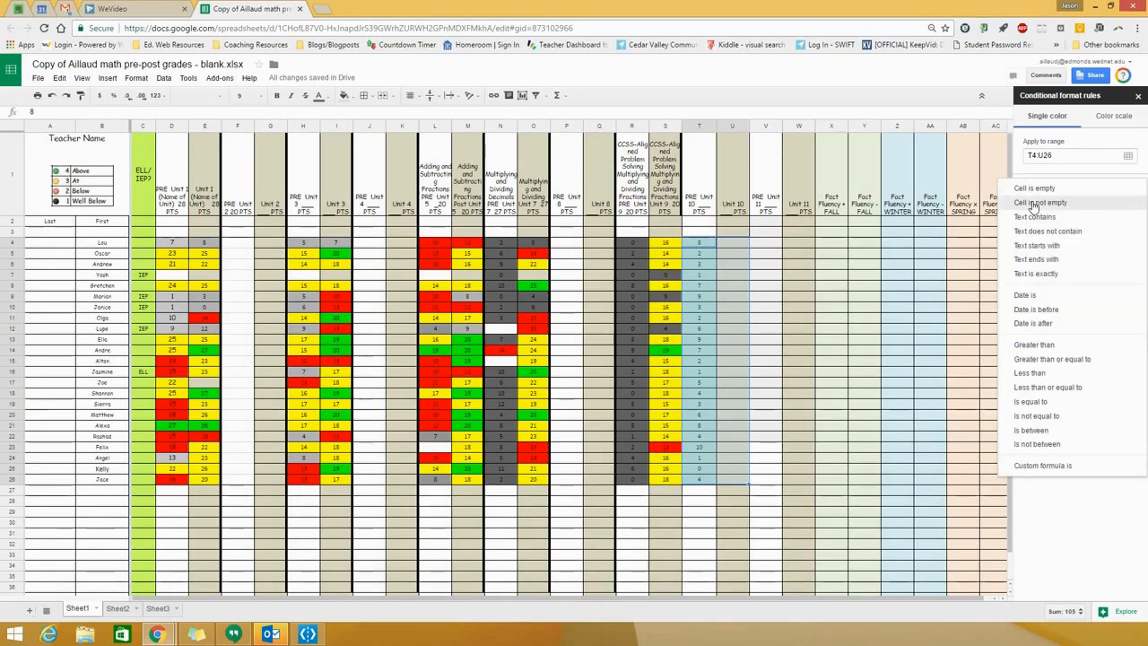
click(1058, 360)
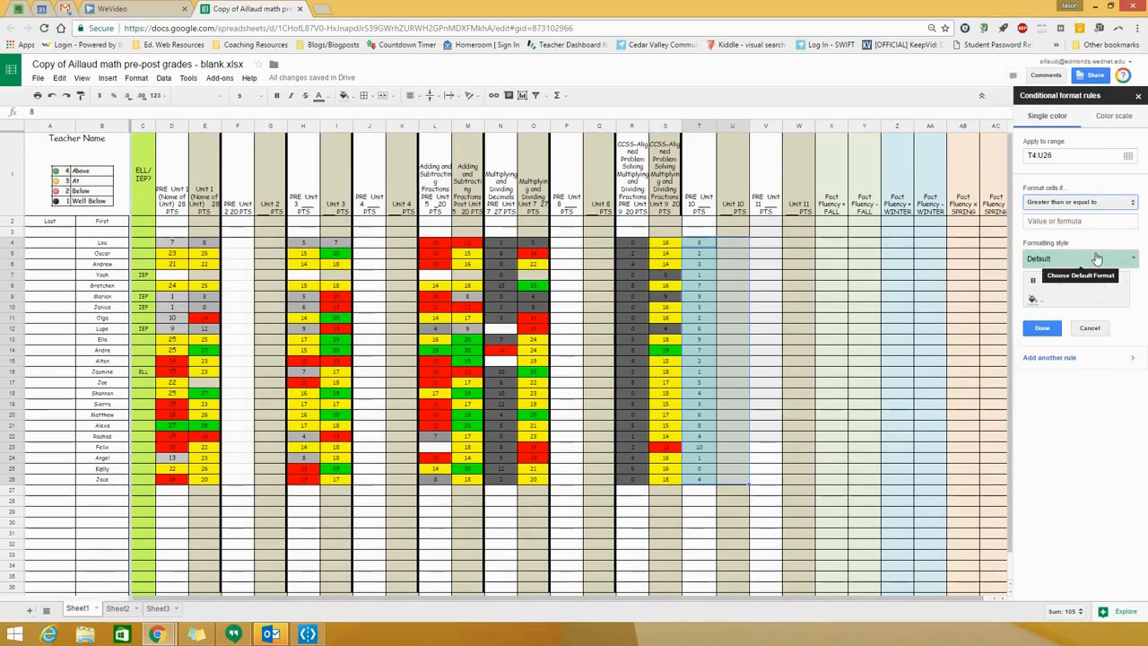
click(1036, 301)
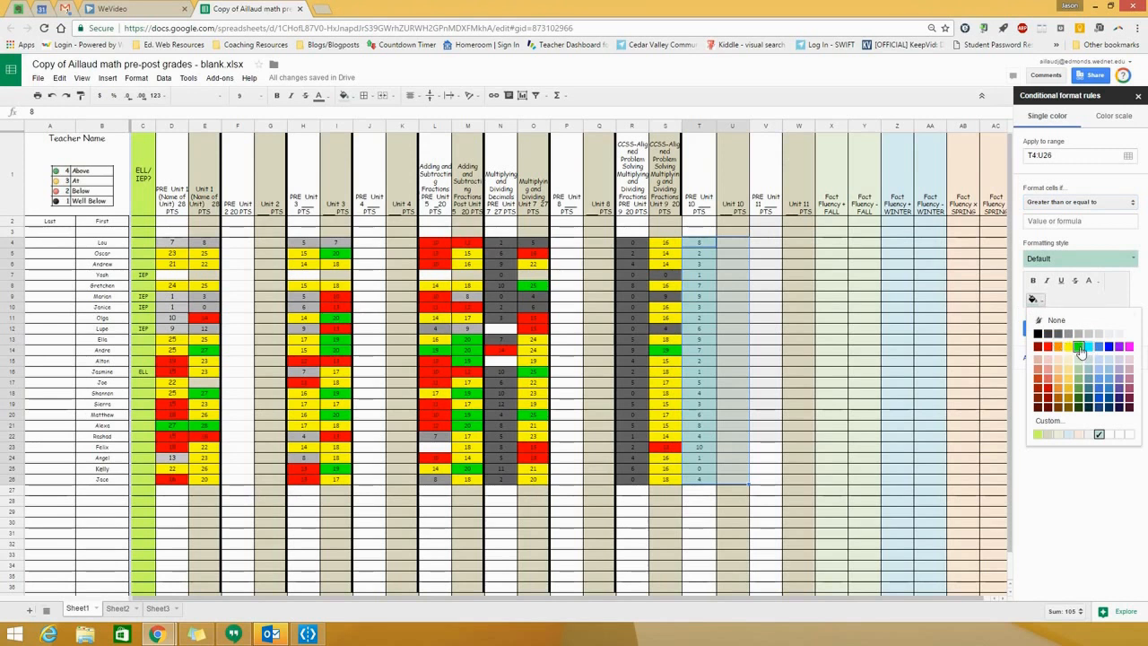
click(1081, 350)
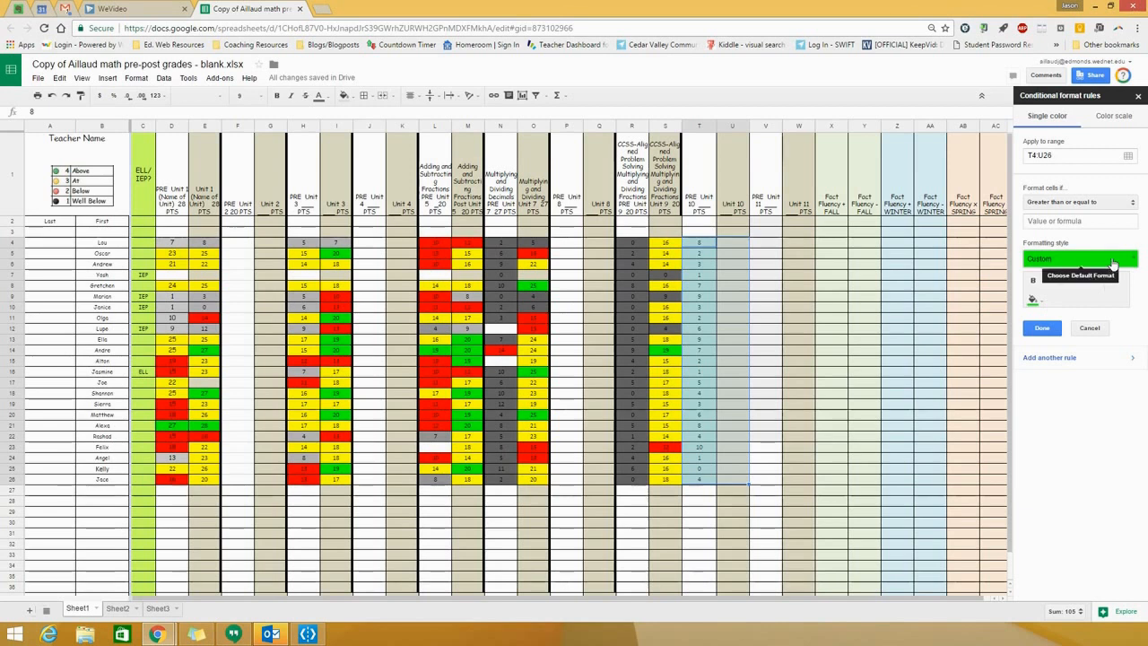
click(1029, 221)
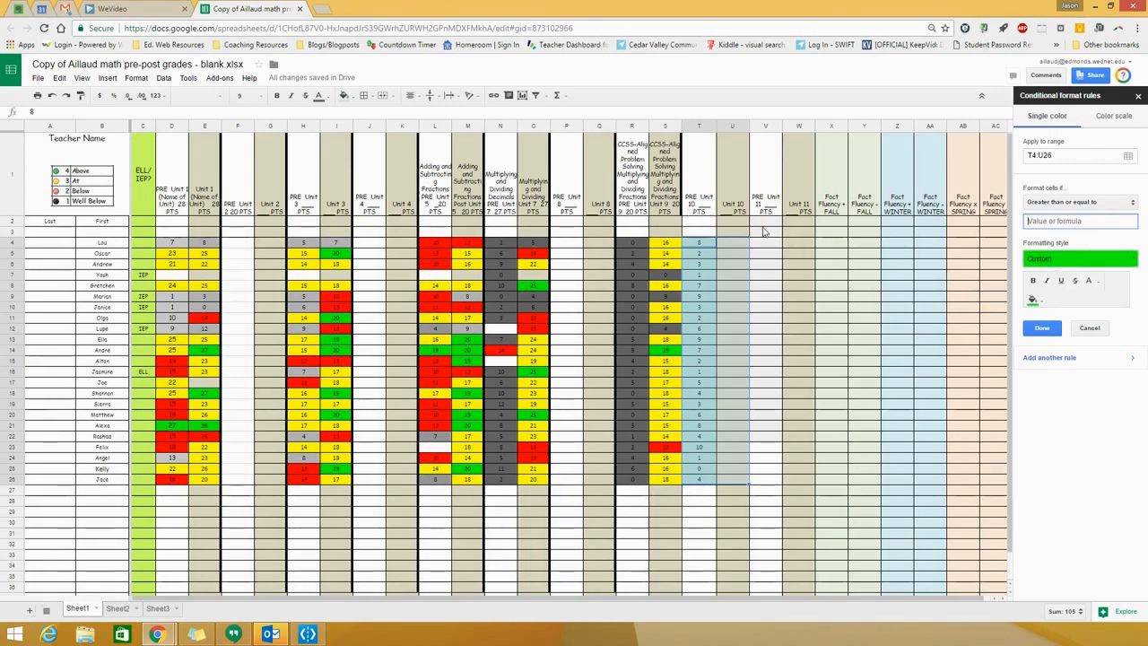
text(9)
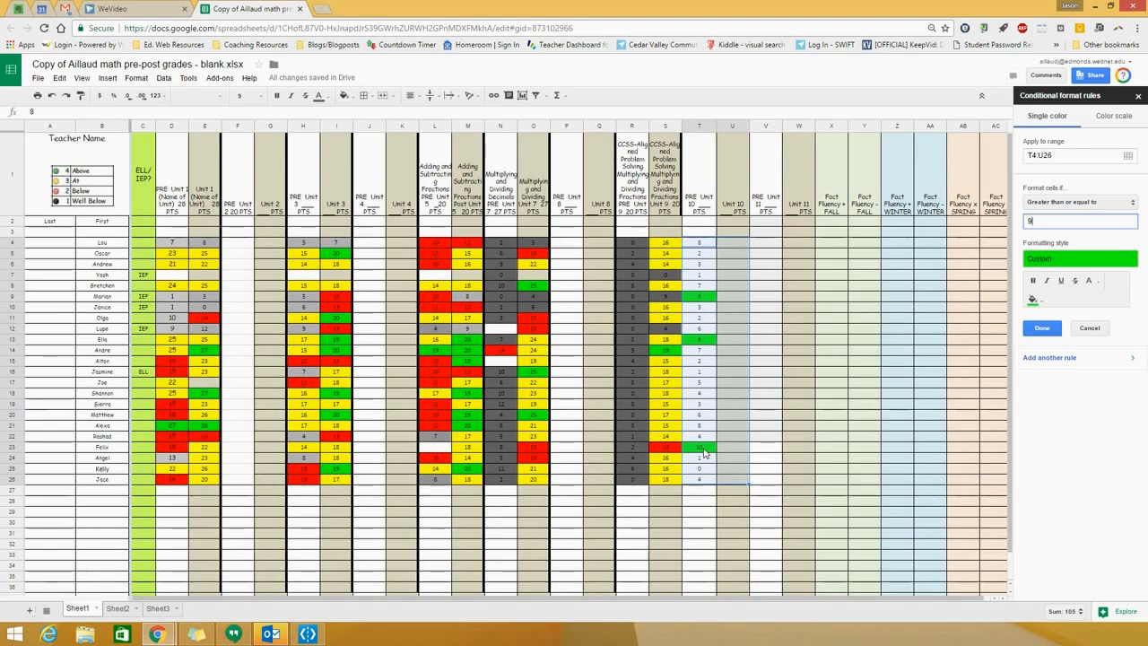
Add another rule for T4:U26 that fills cells greater than or equal to 7 with yellow
click(1046, 362)
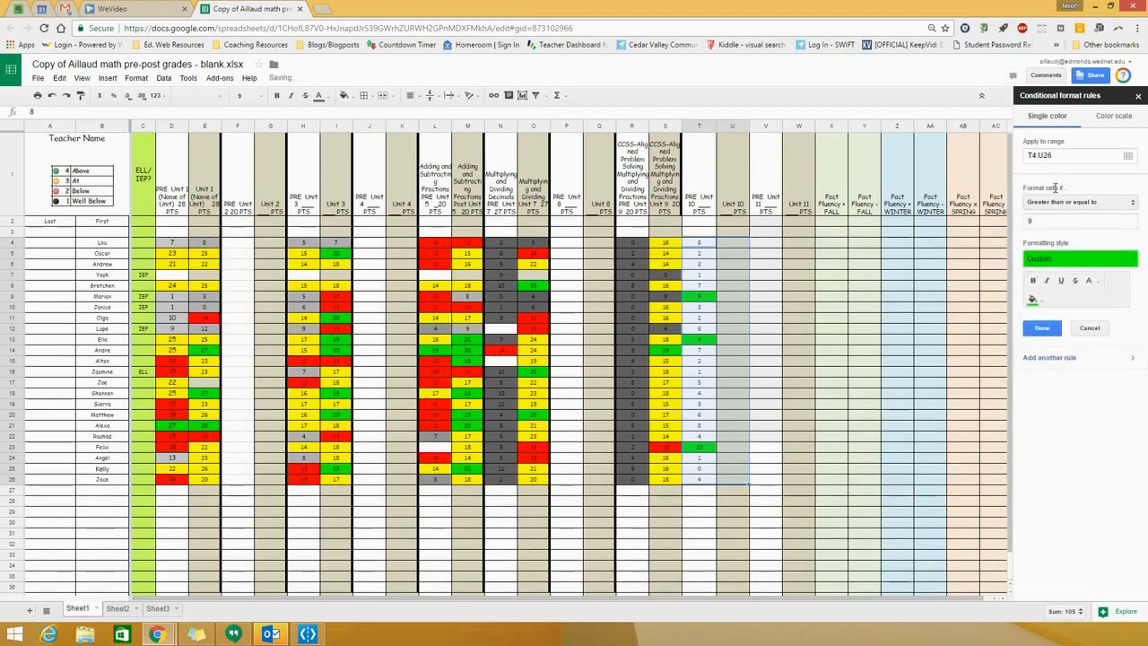
drag(1037, 221, 1028, 222)
text(7)
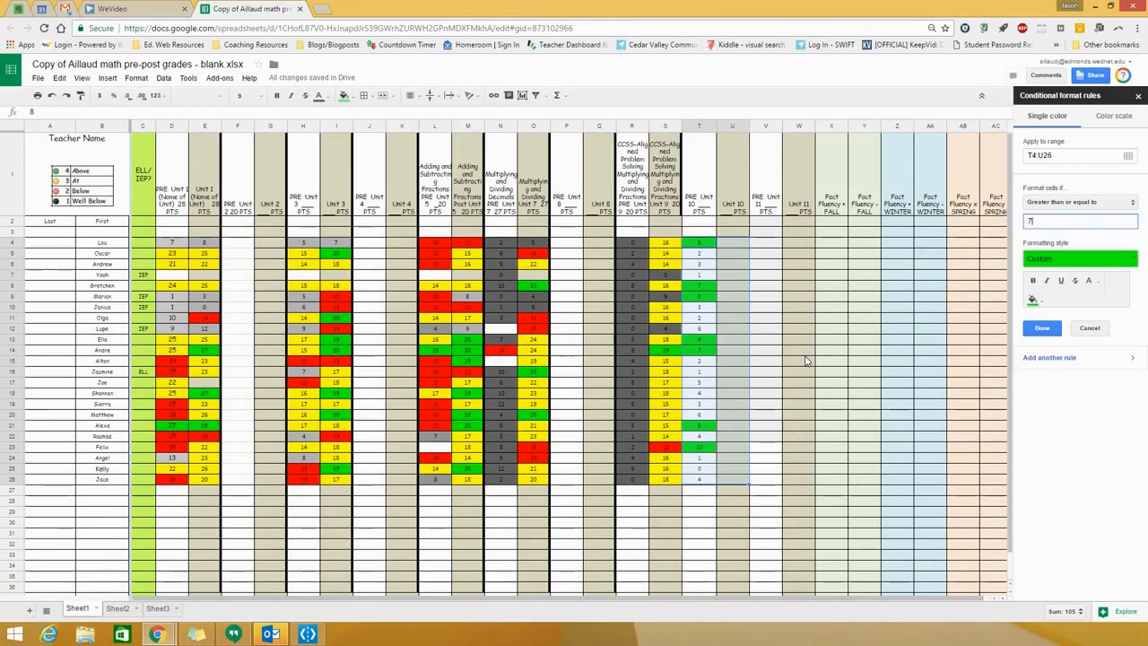
click(1079, 260)
click(1081, 281)
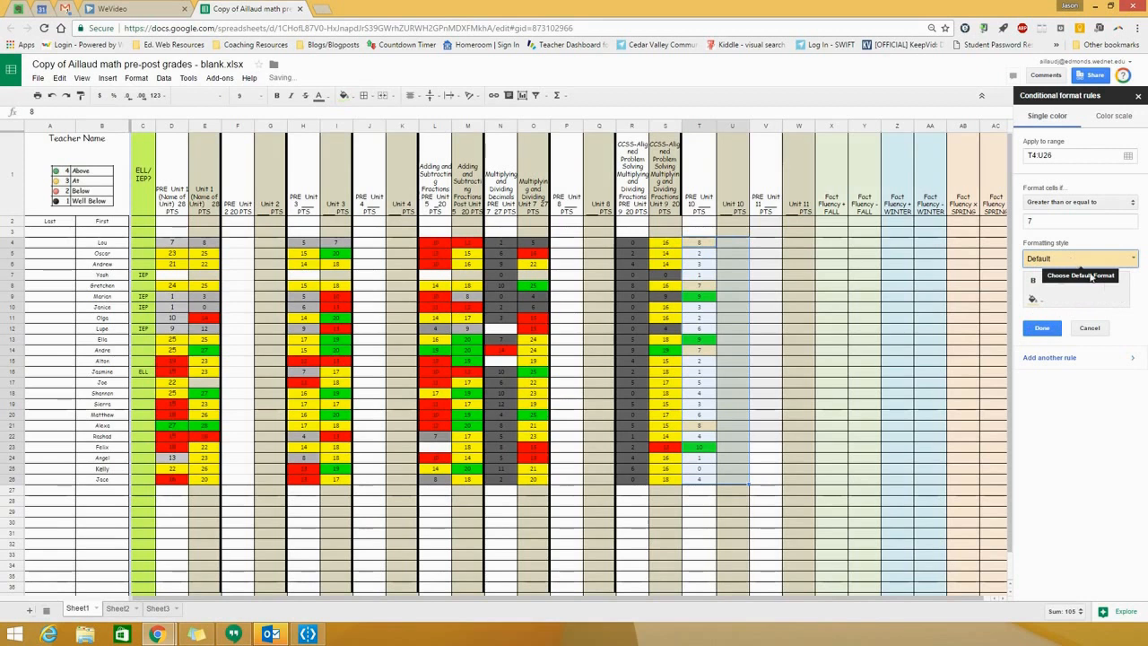
click(1032, 299)
click(1074, 347)
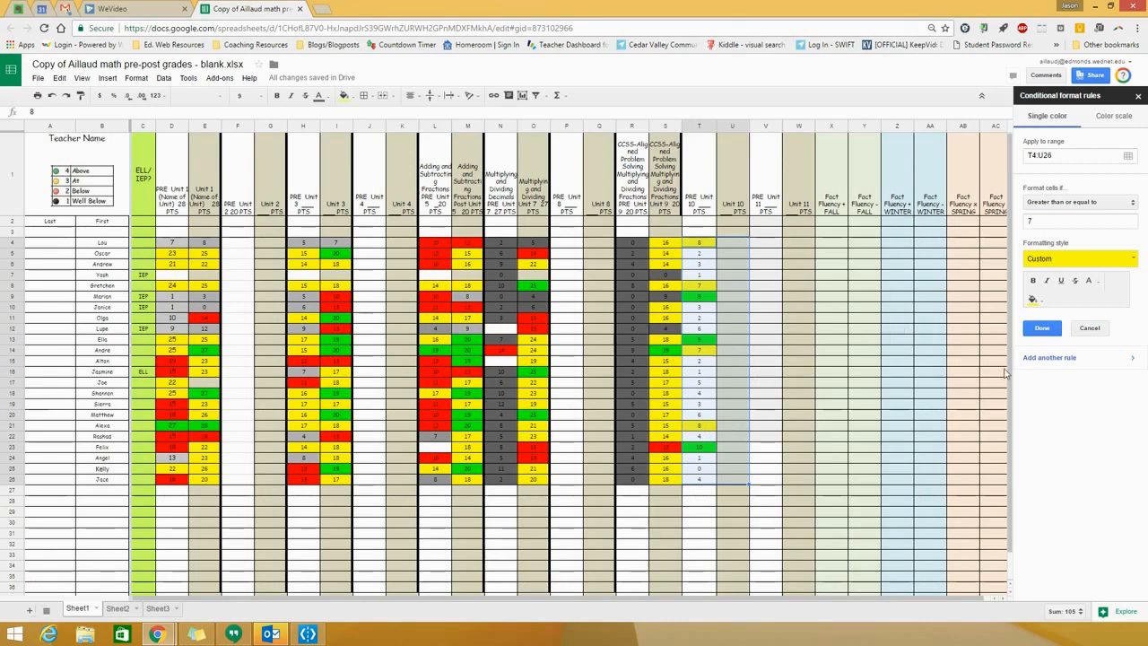
Add a third rule for T4:U26 that fills cells greater than or equal to 5 with red
click(1061, 362)
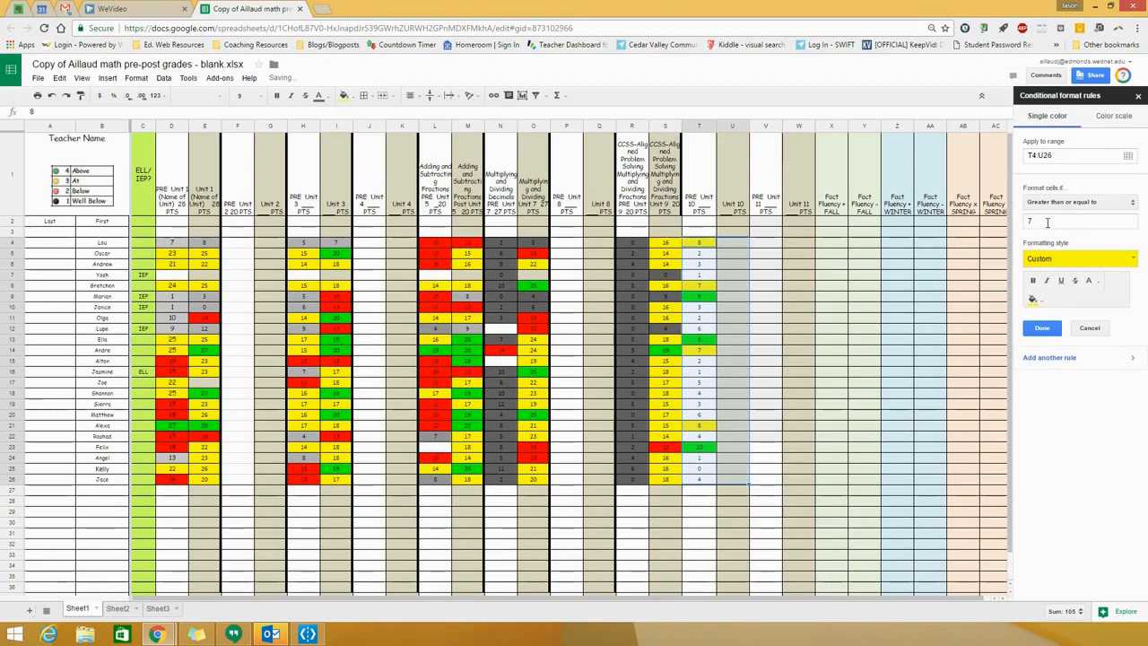
text(5)
click(1133, 259)
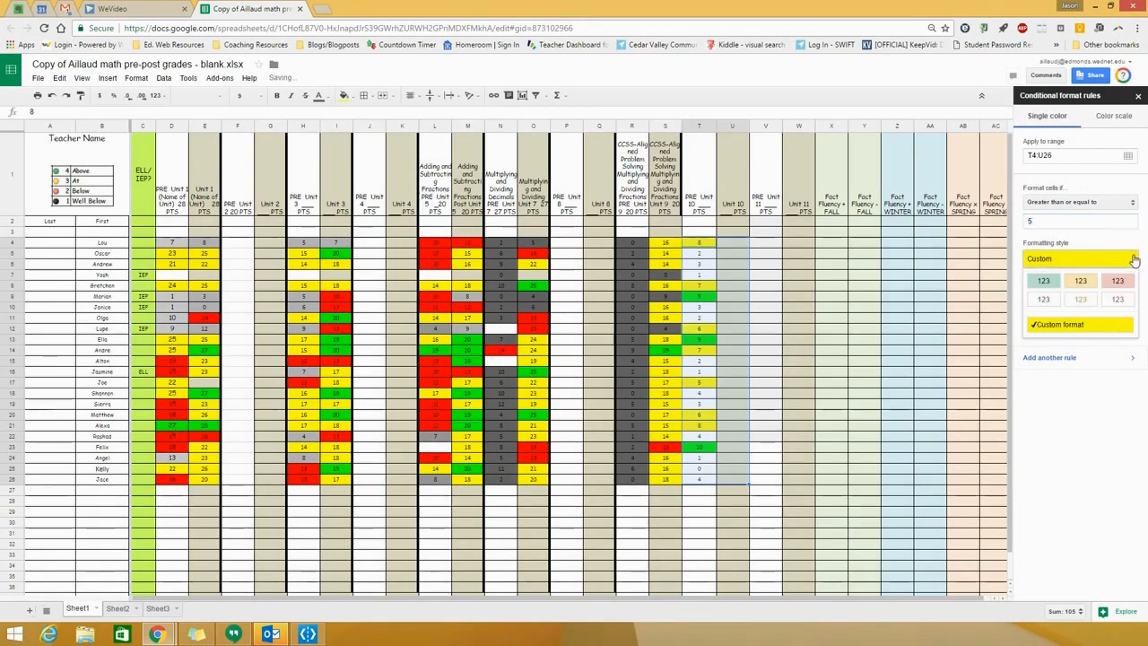
click(1117, 280)
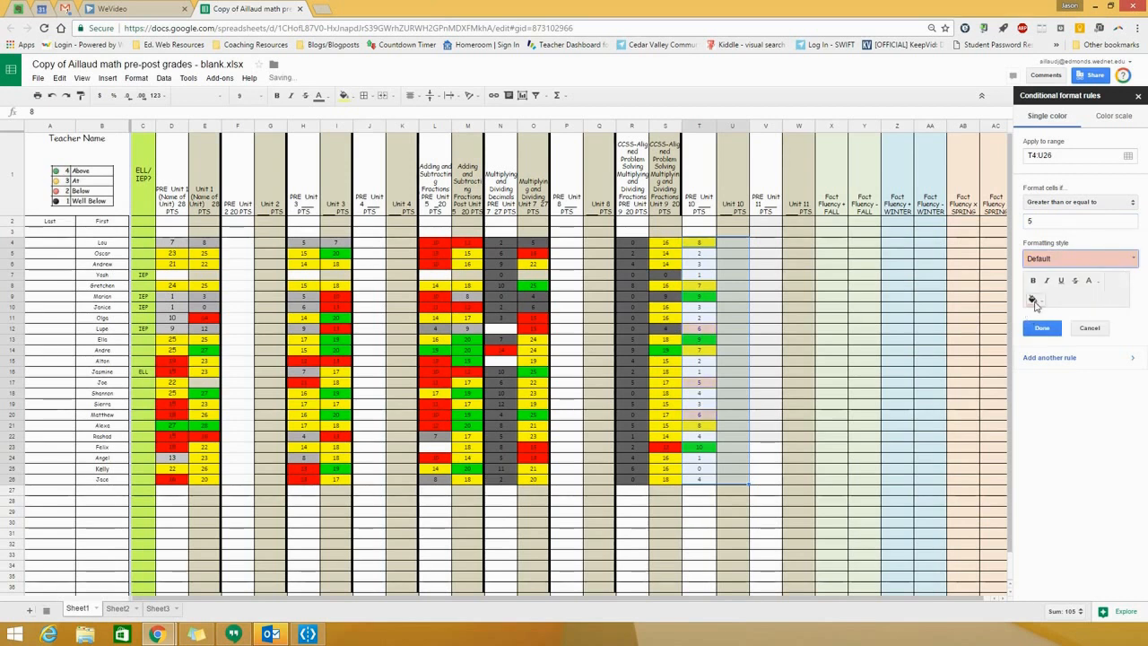
click(1032, 300)
click(1046, 351)
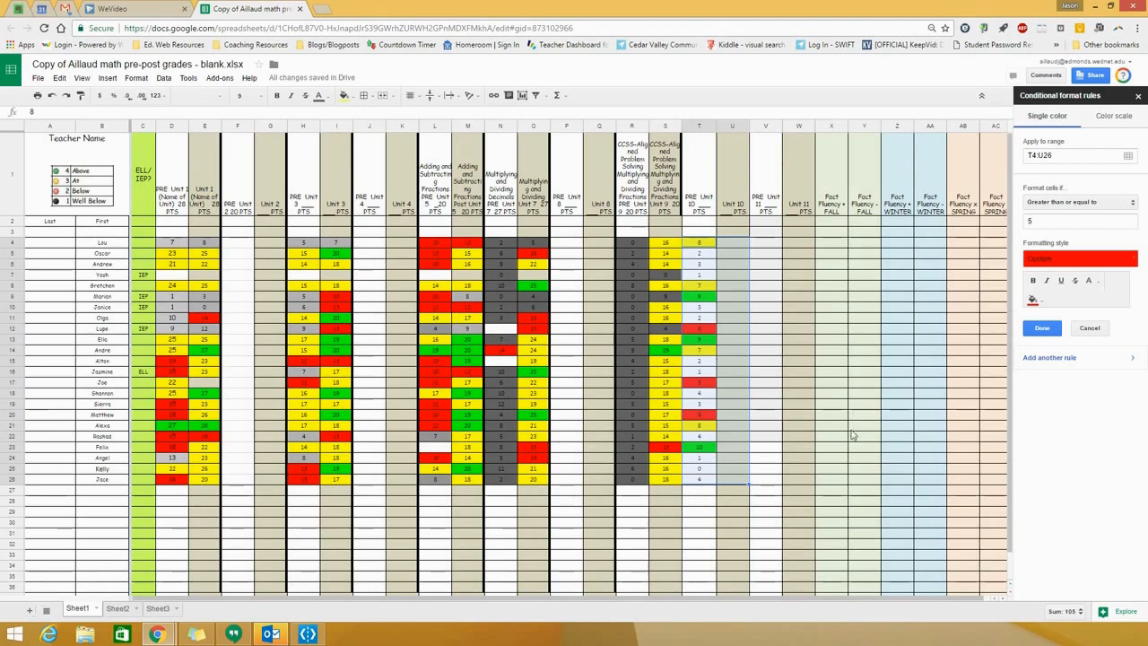
Add a fourth rule filling cells greater than or equal to 0 with dark gray, and save the set of rules
click(1062, 358)
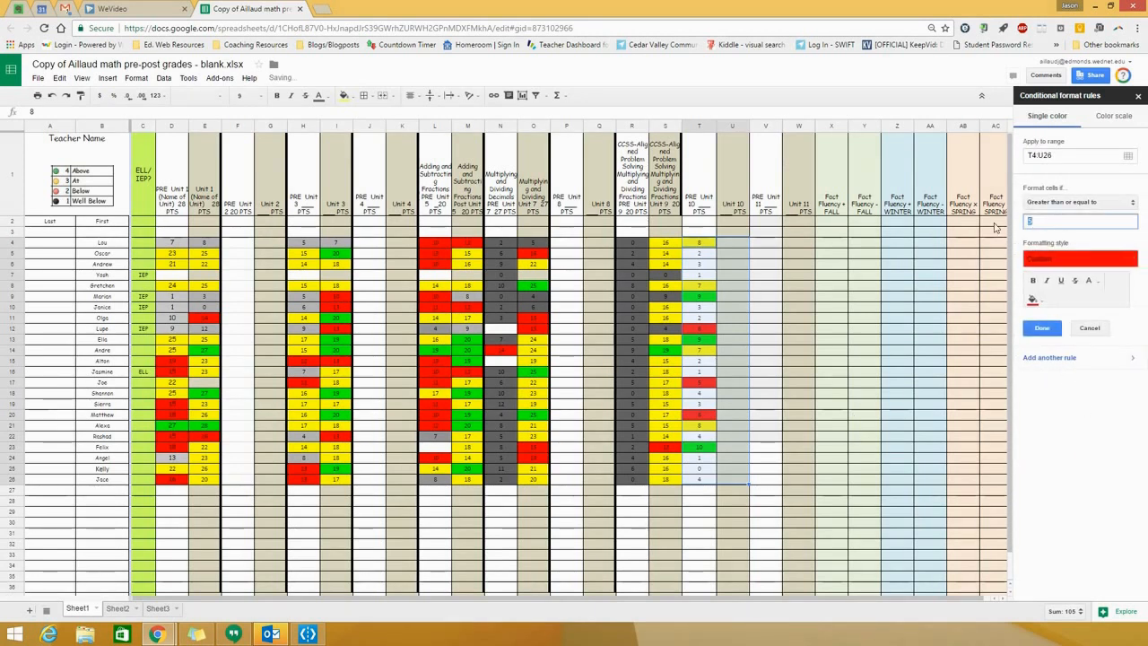
text(0)
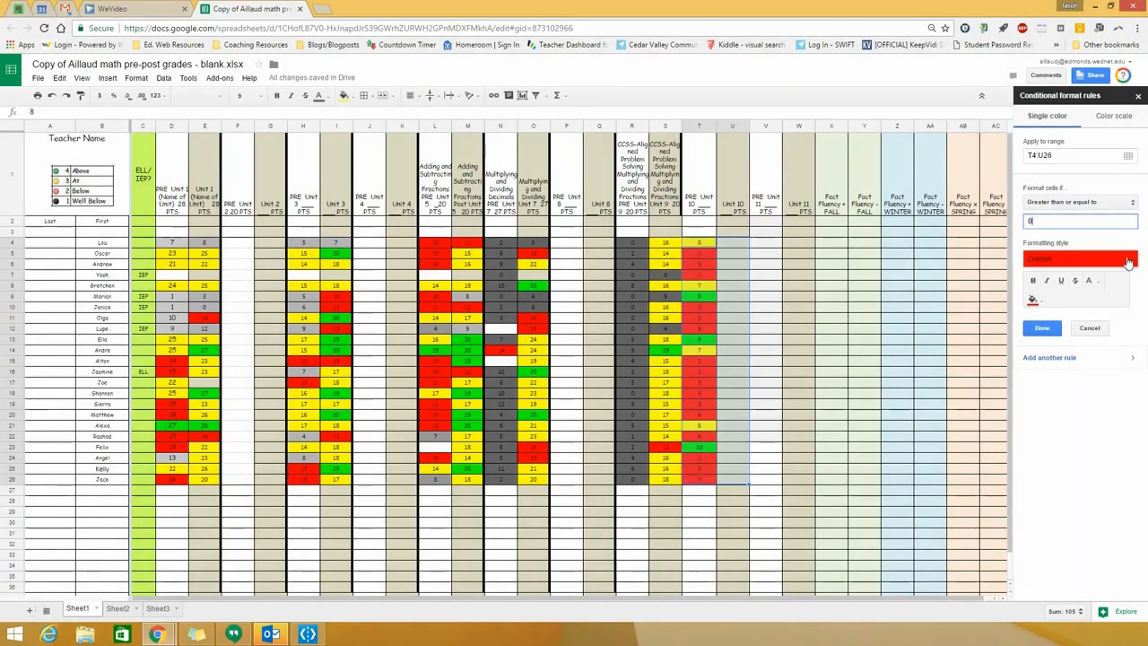
click(1032, 300)
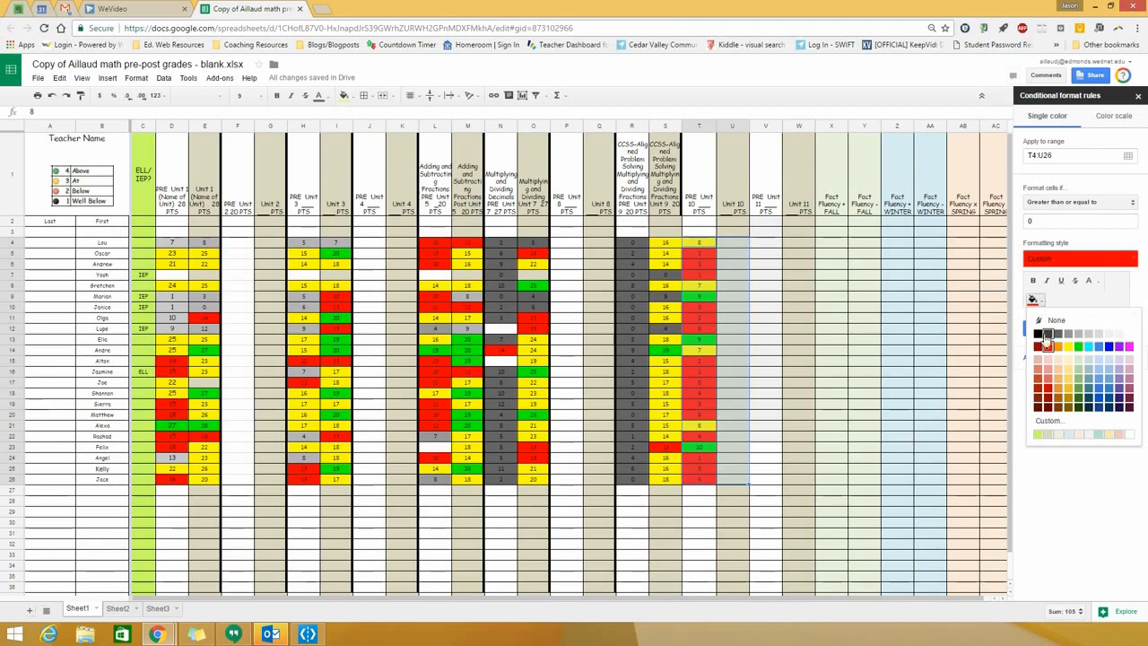
click(1087, 334)
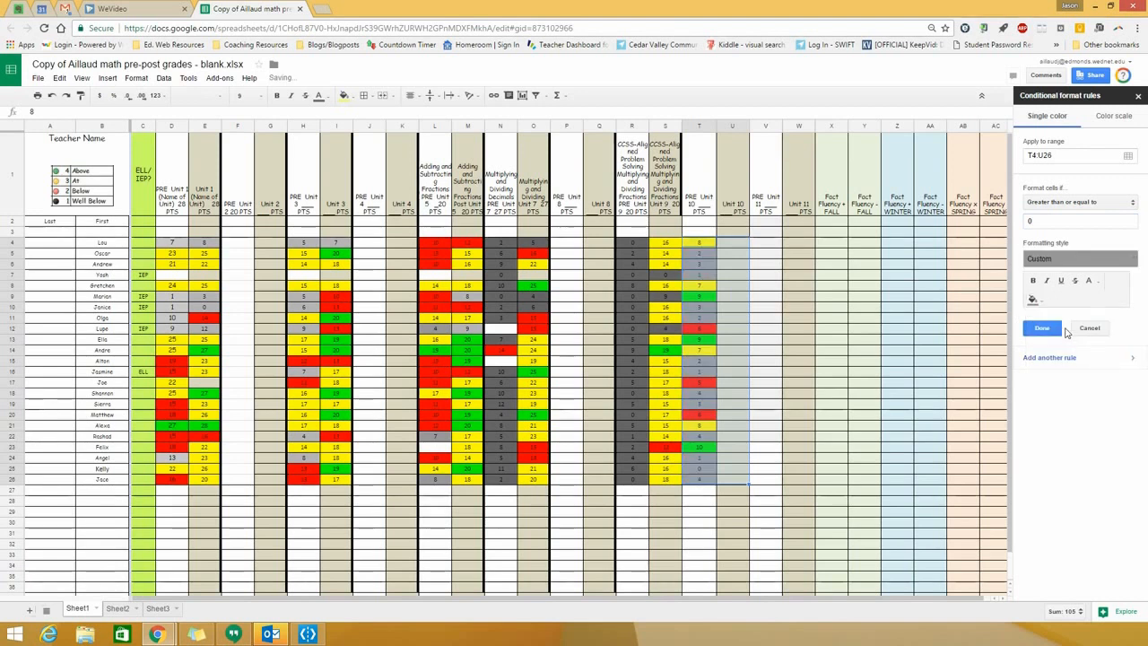
click(1033, 300)
click(1042, 334)
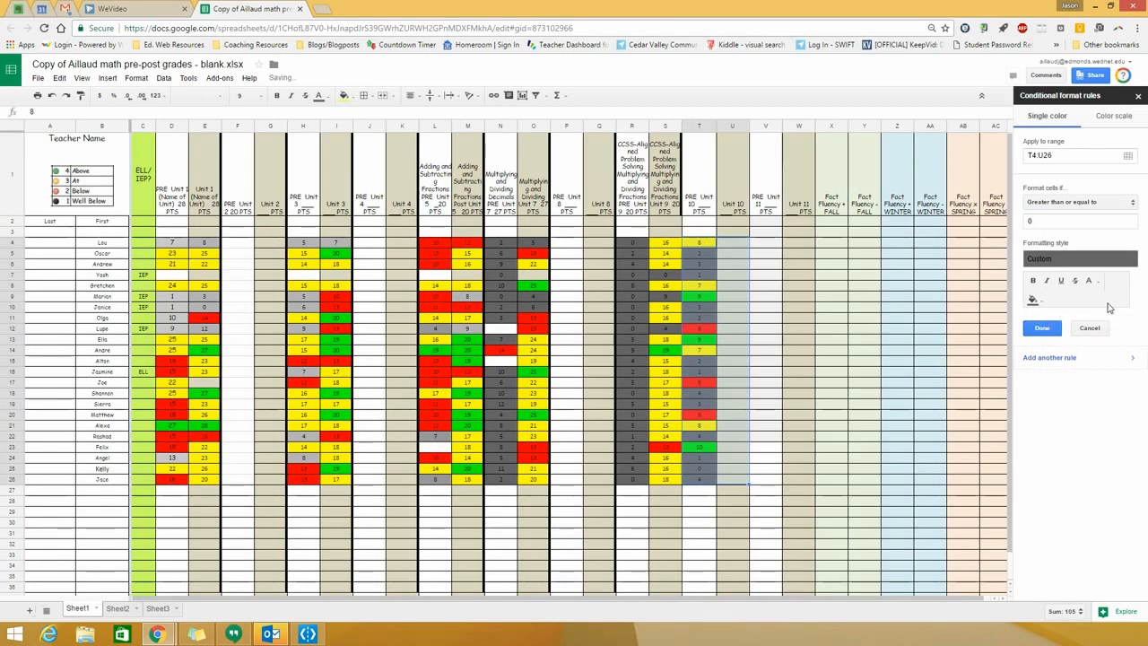
click(1041, 328)
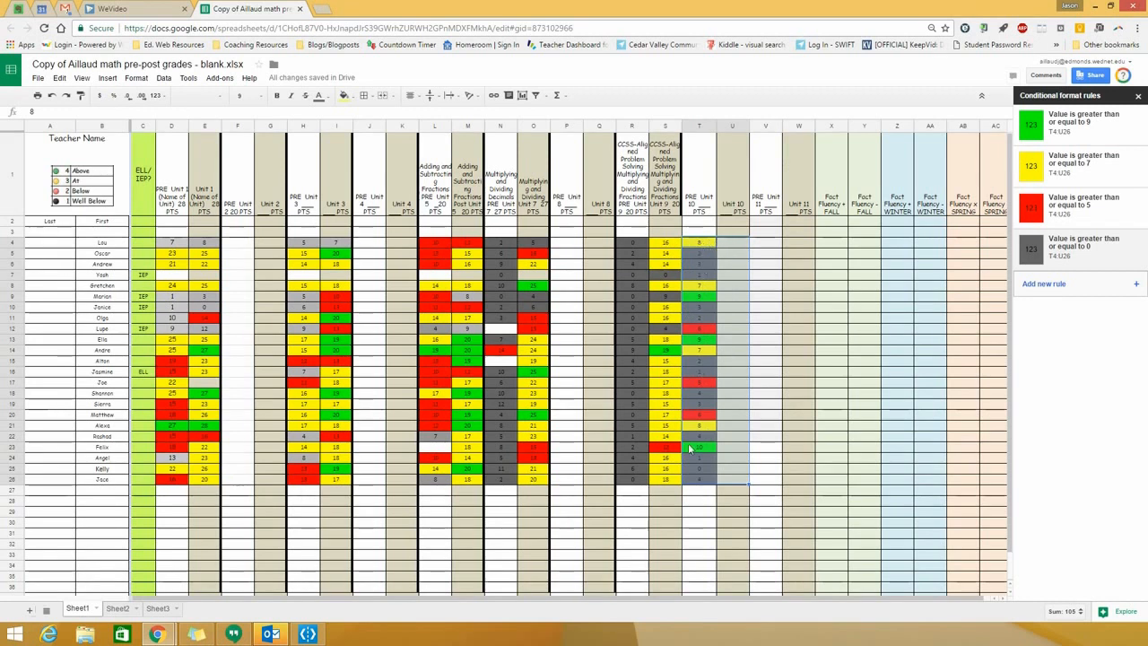
Enter the Unit 10 scores 10, 7, 5, 7, 8, 9 and 10 down cells U4 to U10
click(728, 245)
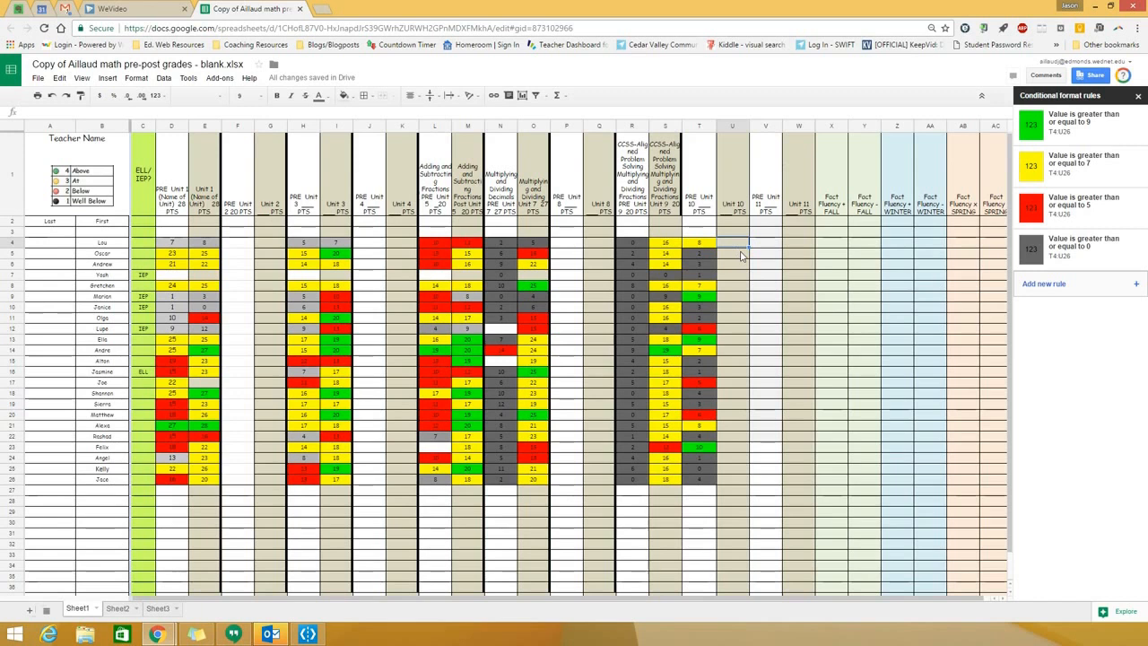
text(10)
key(Return)
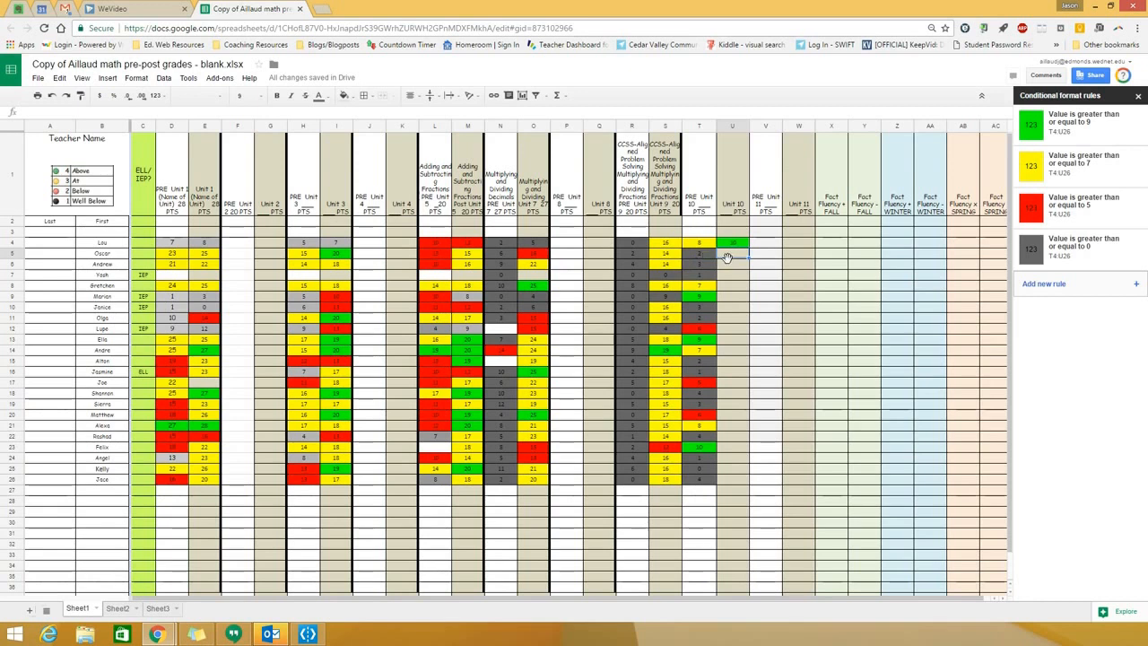
text(7)
key(Return)
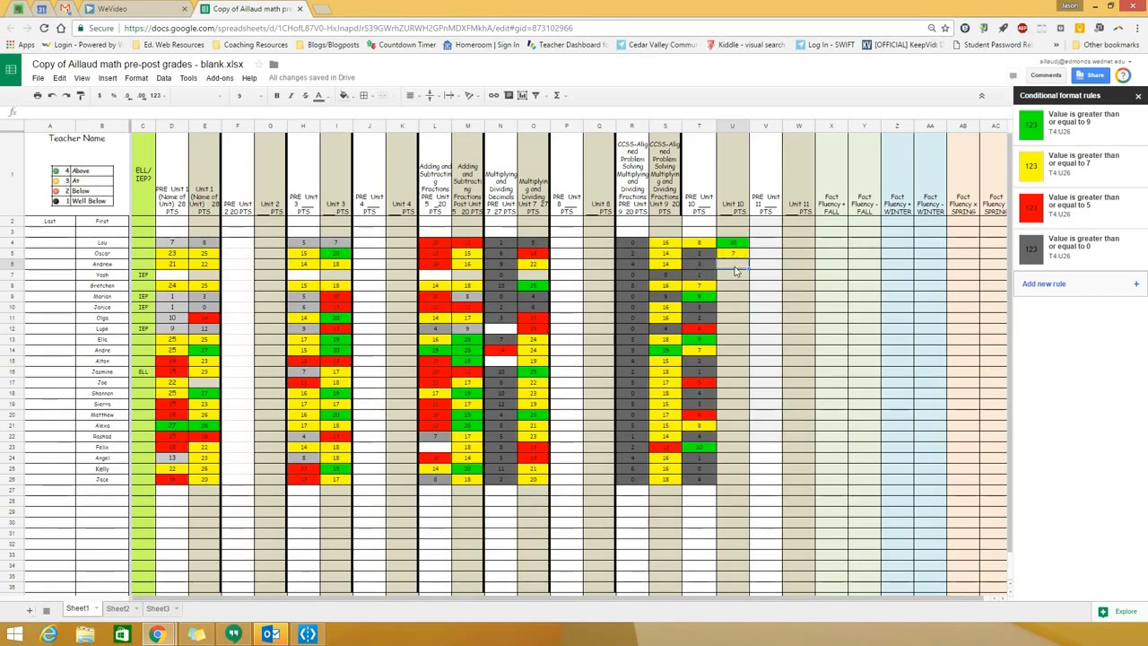
text(5)
key(Return)
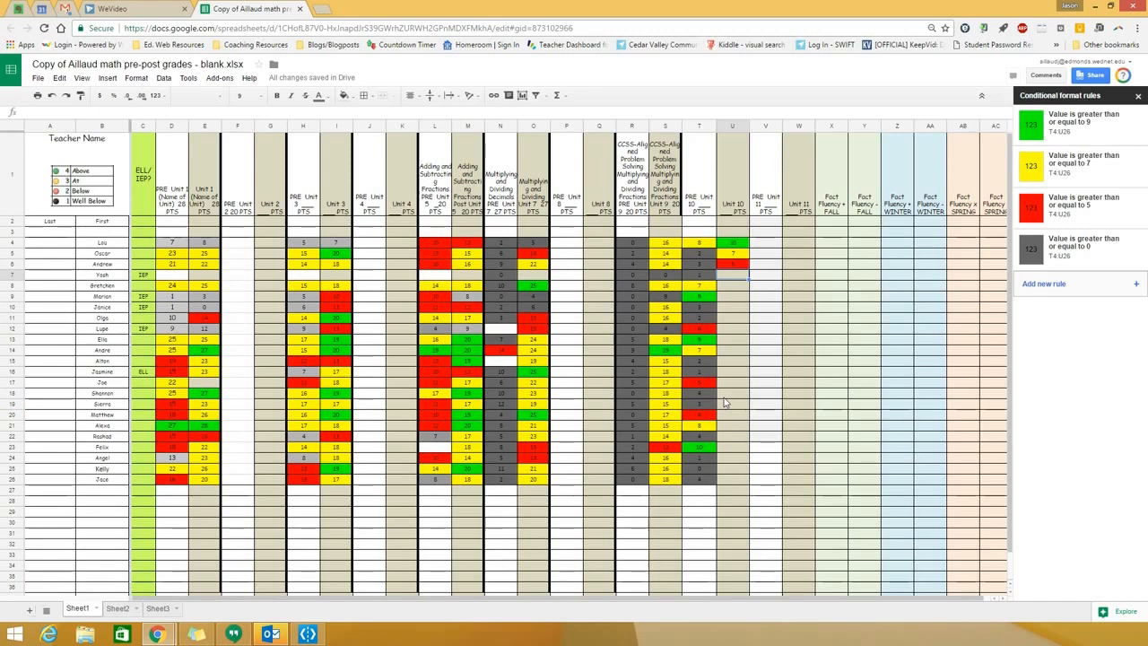
text(7)
key(Return)
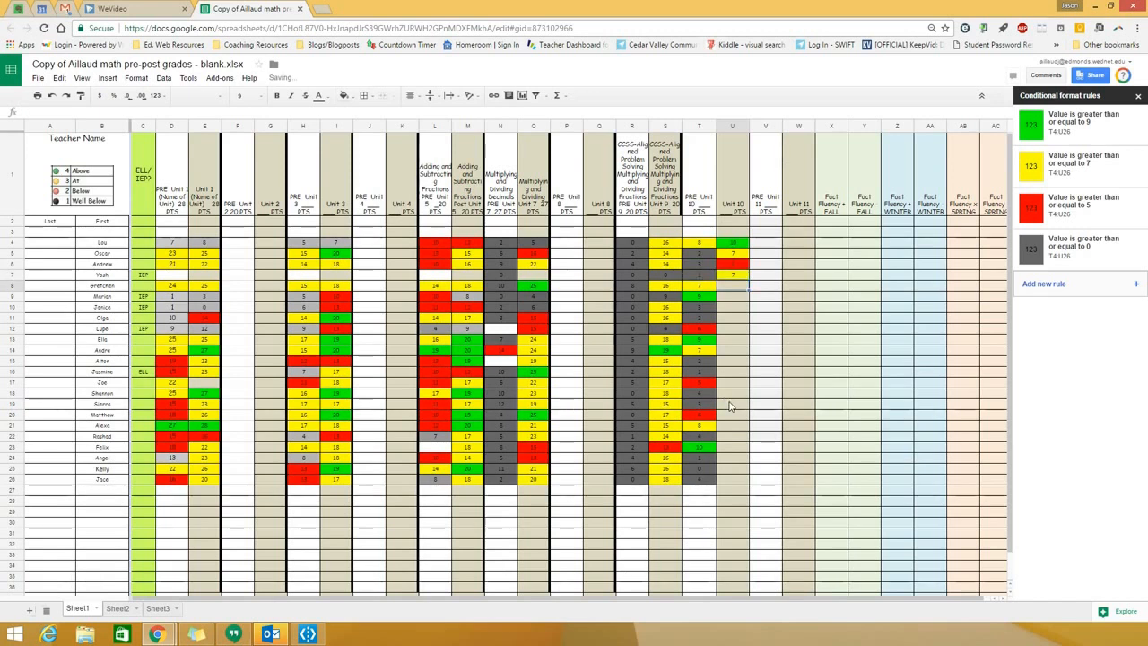
text(8)
key(Return)
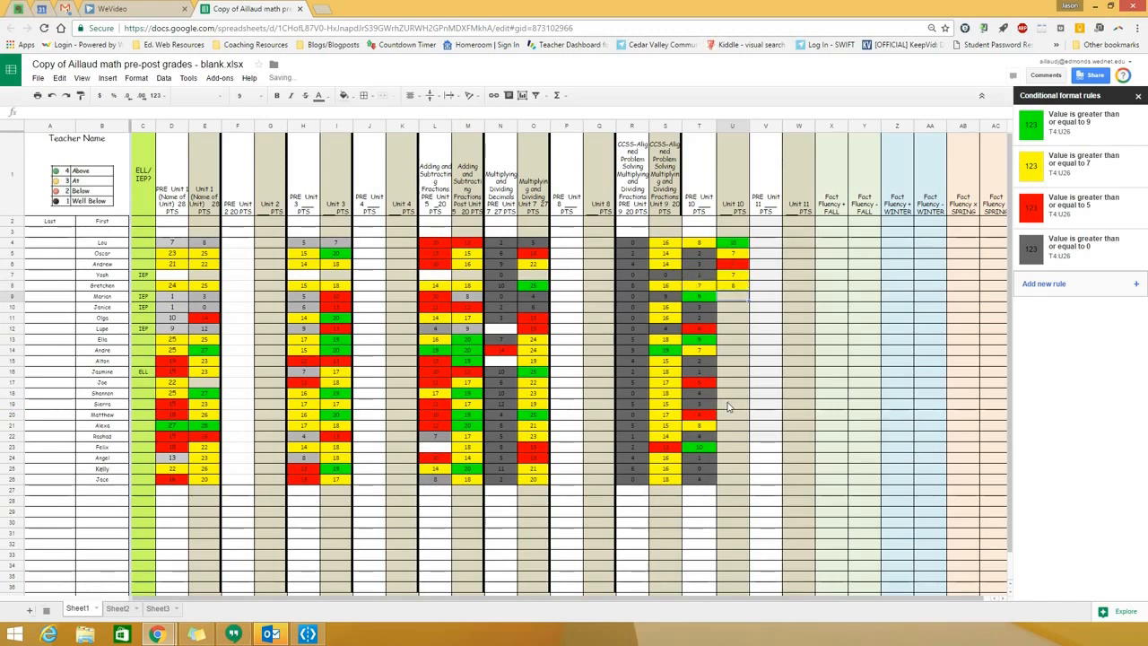
text(9)
key(Return)
text(10)
key(Return)
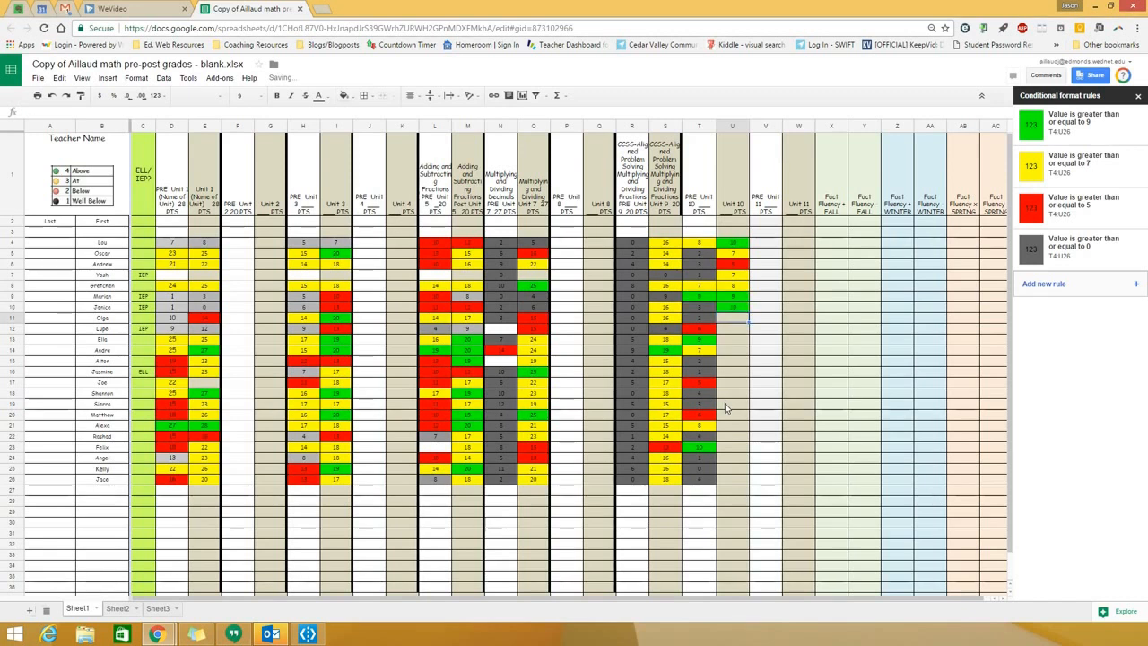